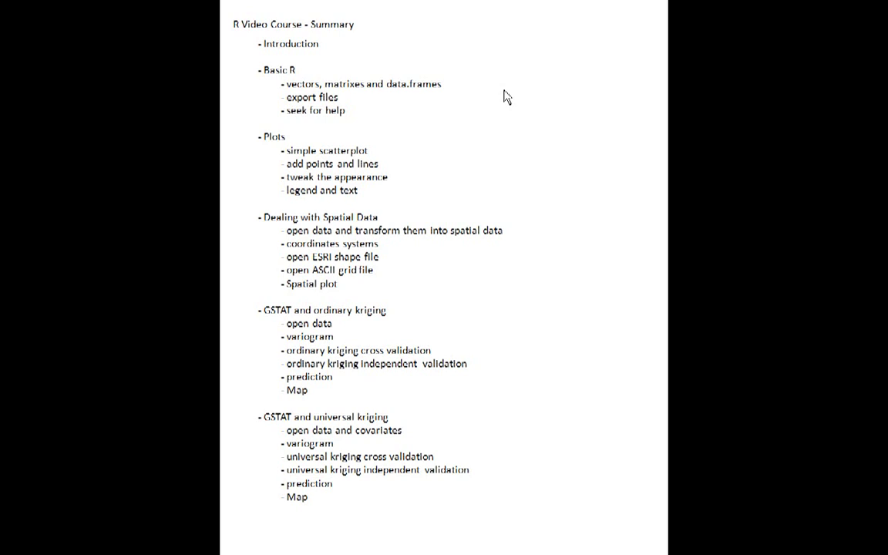
# Advance the PowerPoint slideshow to the References slide listing R websites and books.
pyautogui.click(505, 96)
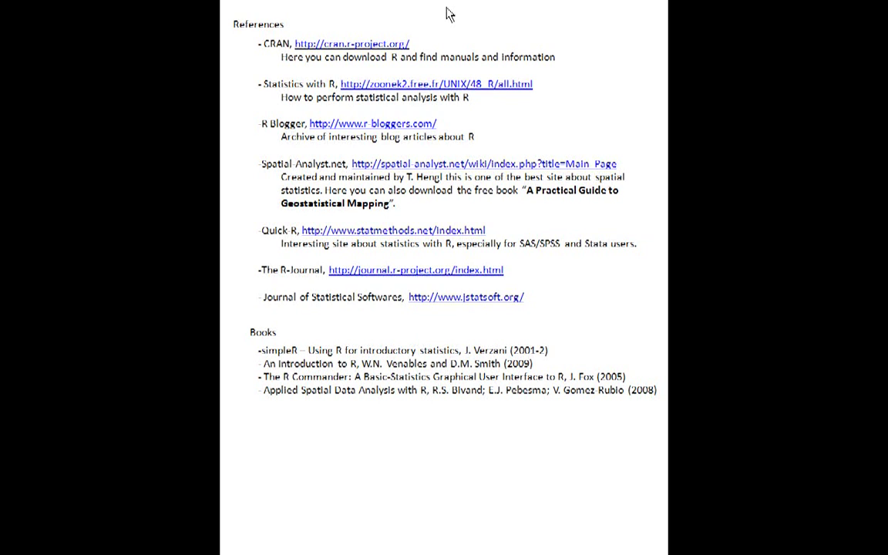
# Maximize the browser, browse CRAN's Windows > base pages and download R 2.12.1 for Windows.
pyautogui.click(335, 46)
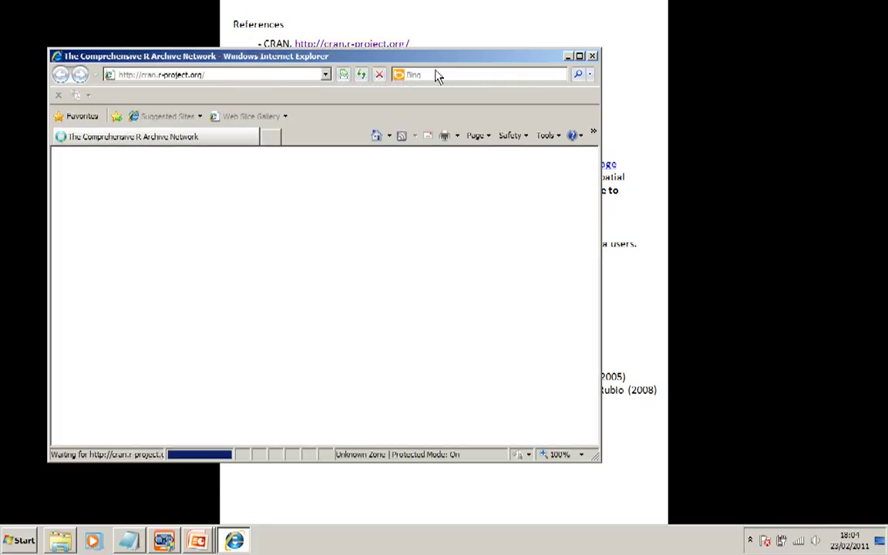
pyautogui.click(580, 57)
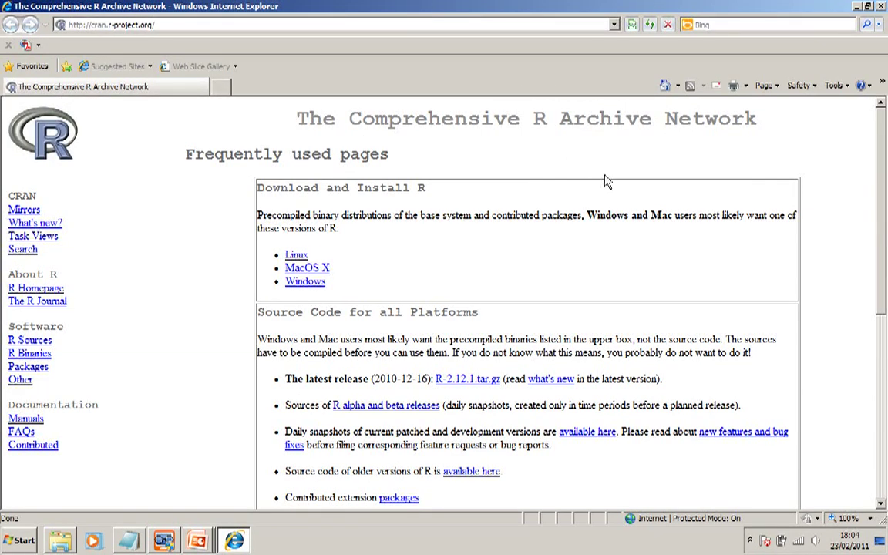
pyautogui.click(317, 287)
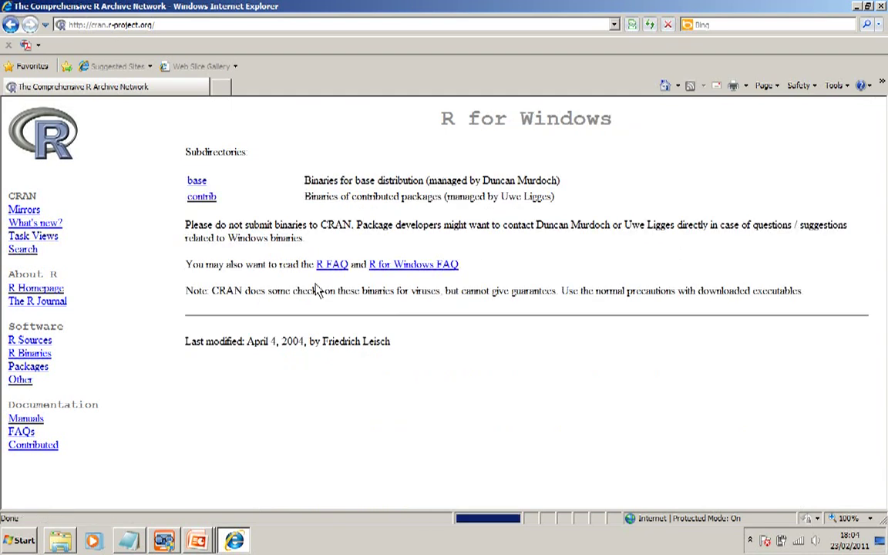
pyautogui.click(204, 186)
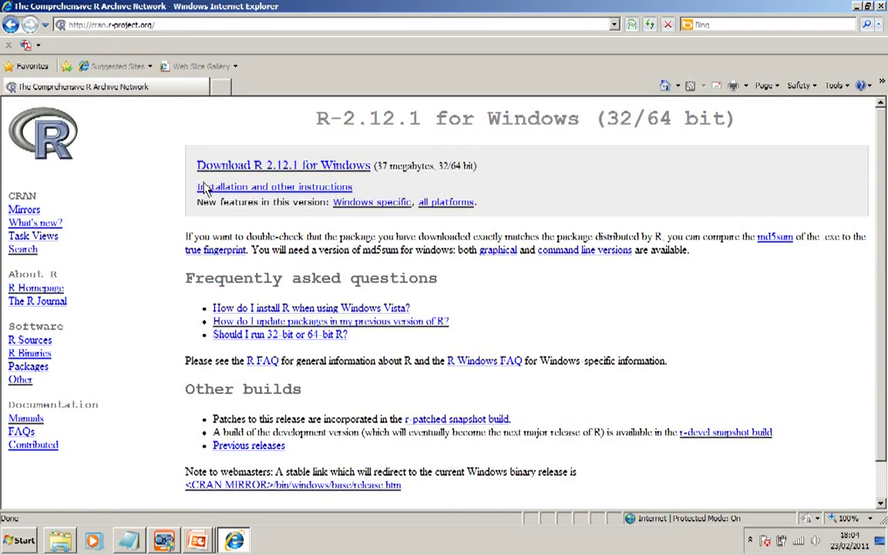
pyautogui.click(306, 166)
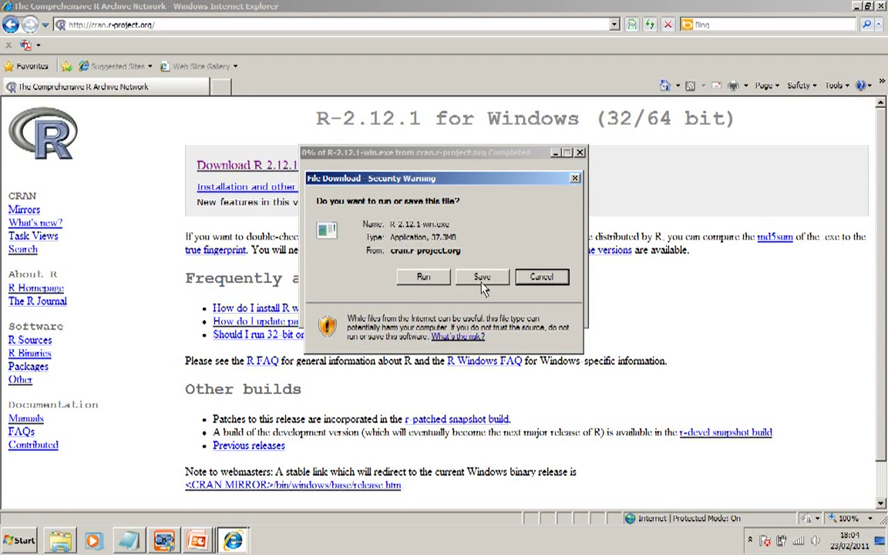
# Save R-2.12.1-win.exe to the Desktop, then run it past the security warning.
pyautogui.click(482, 277)
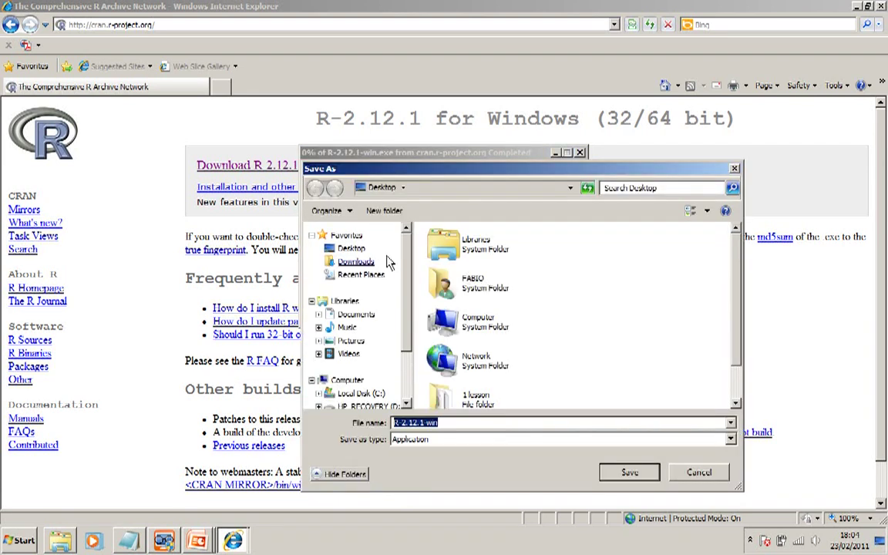
pyautogui.click(378, 250)
pyautogui.click(630, 472)
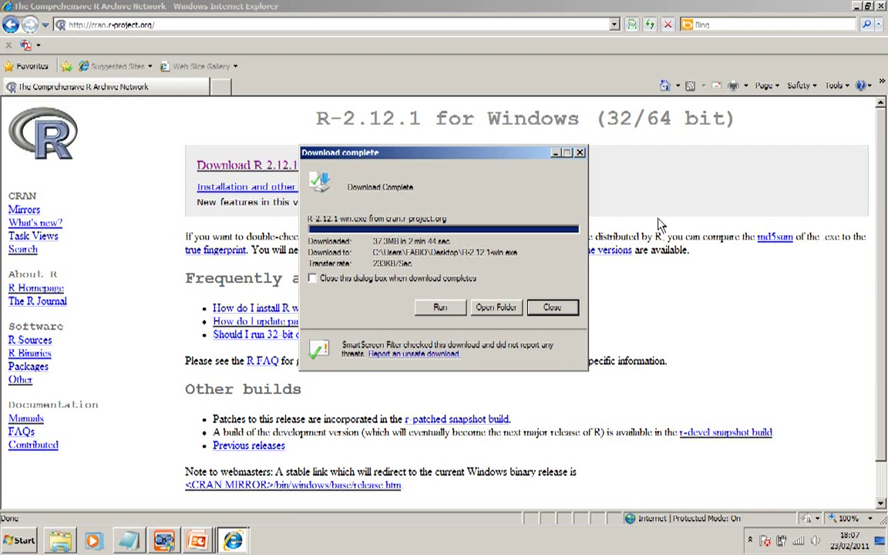
pyautogui.click(439, 307)
pyautogui.click(498, 276)
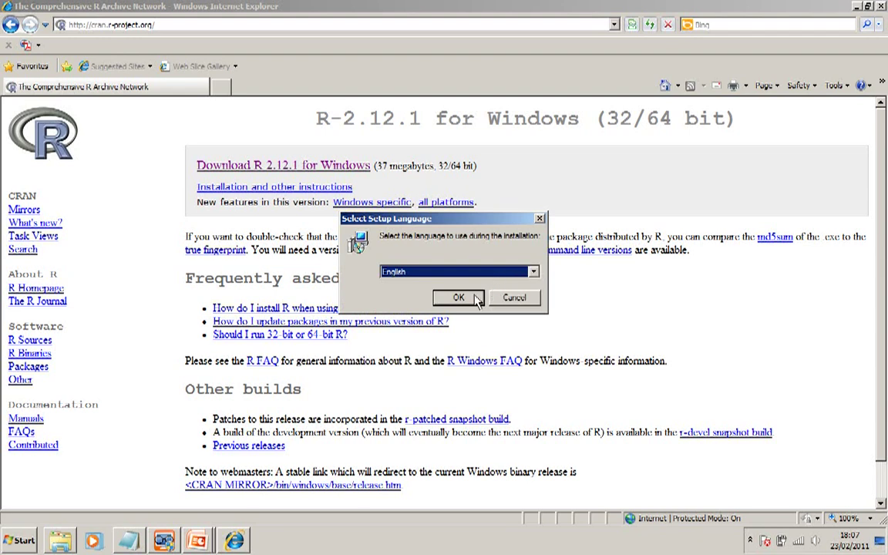
# Install R 2.12.1 in English with default folder, components, startup options and Start menu folder.
pyautogui.click(458, 298)
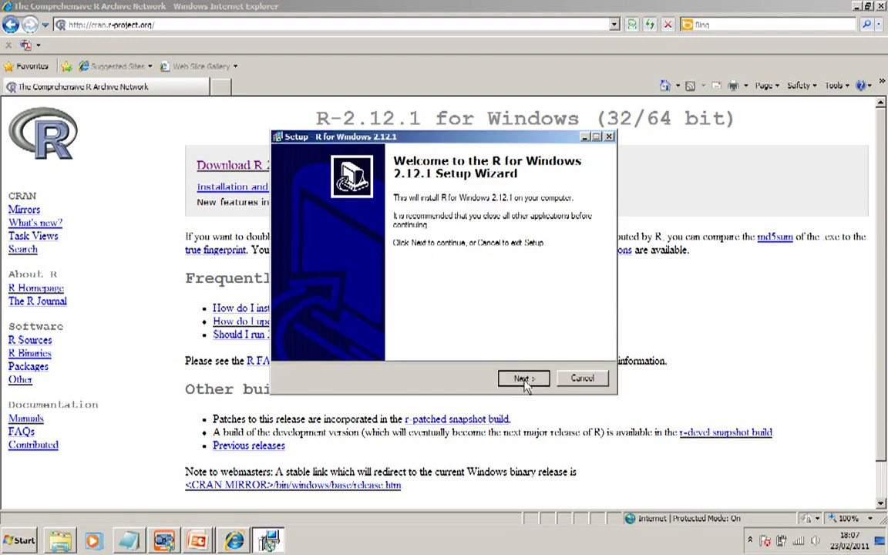
pyautogui.click(524, 377)
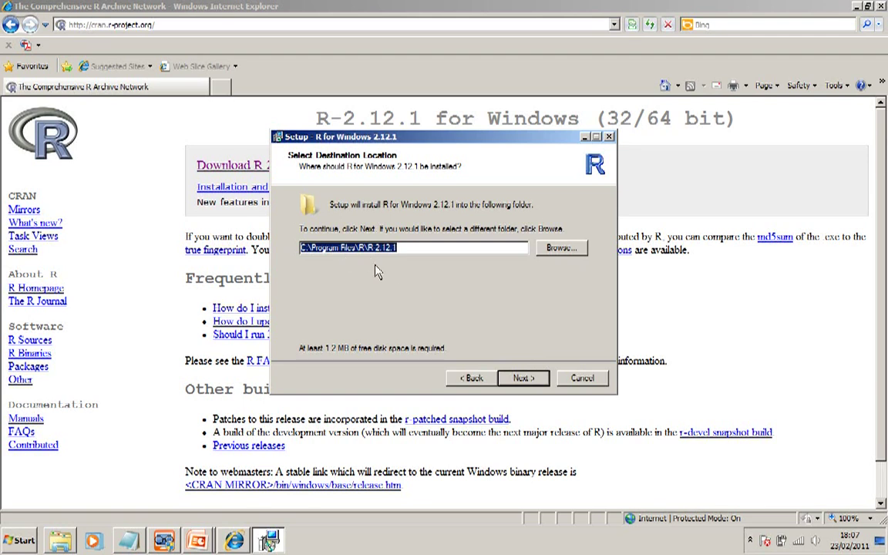
pyautogui.click(535, 382)
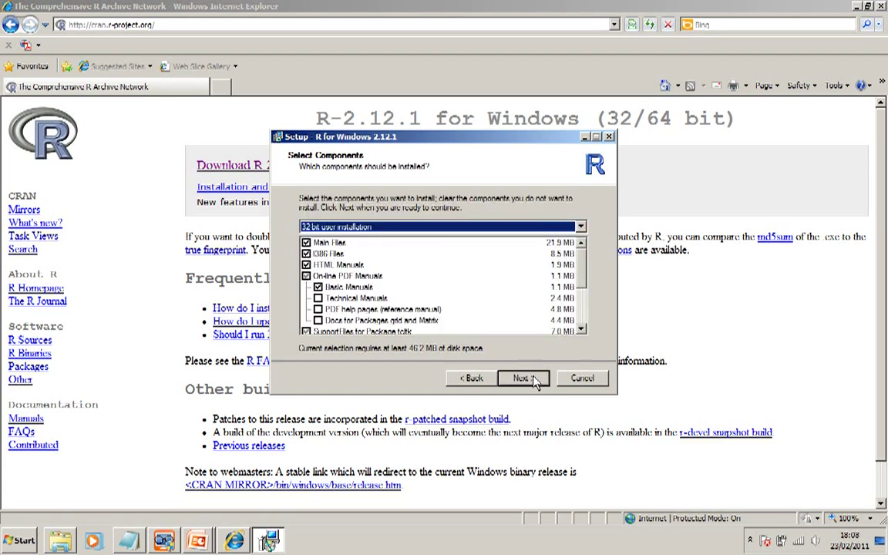
pyautogui.click(535, 382)
pyautogui.click(535, 382)
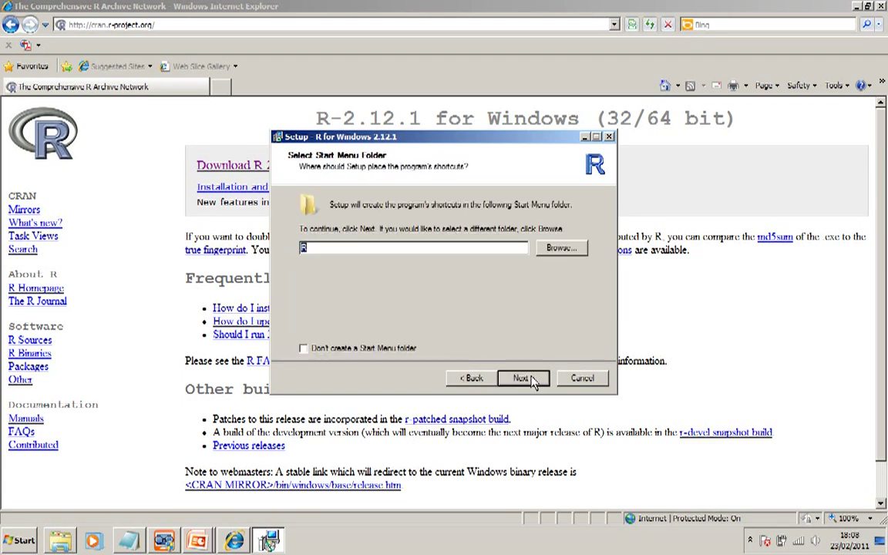
pyautogui.click(535, 381)
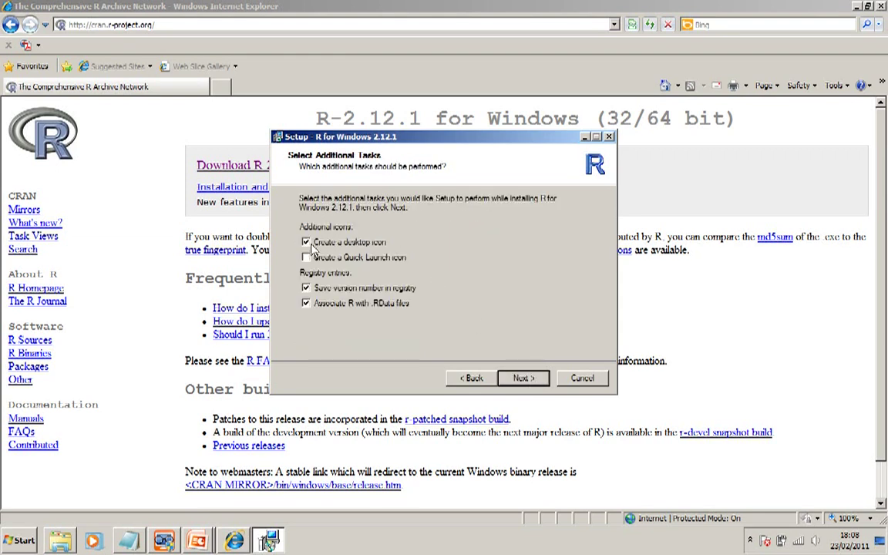
pyautogui.click(524, 378)
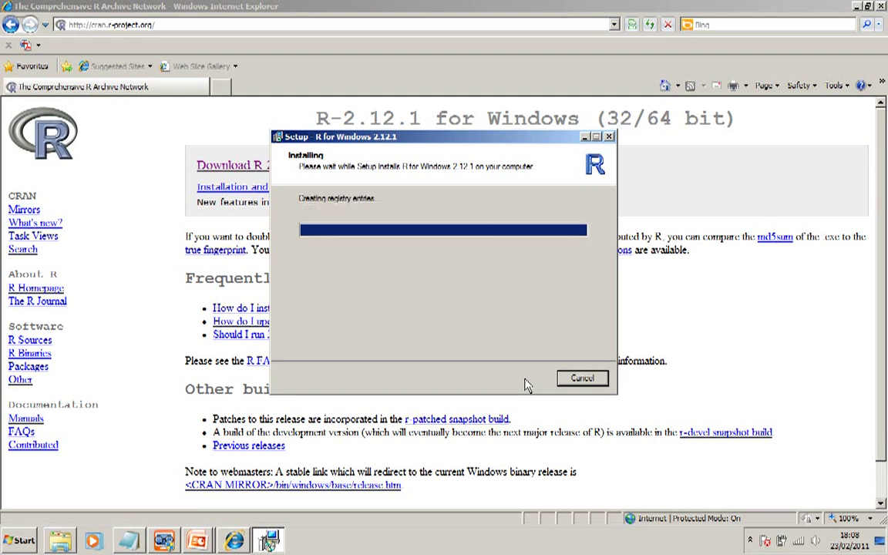
pyautogui.click(524, 380)
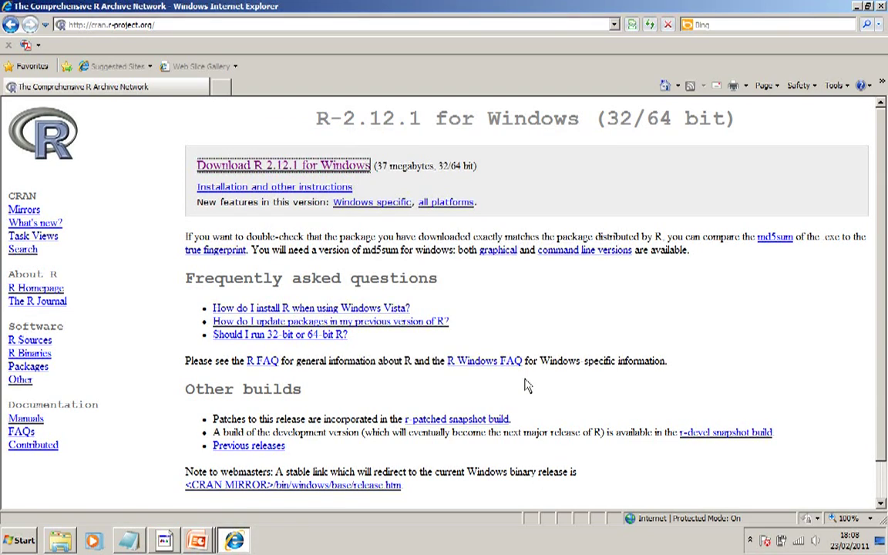
# Exit the PowerPoint slide show and minimize it to reach the desktop.
pyautogui.click(858, 13)
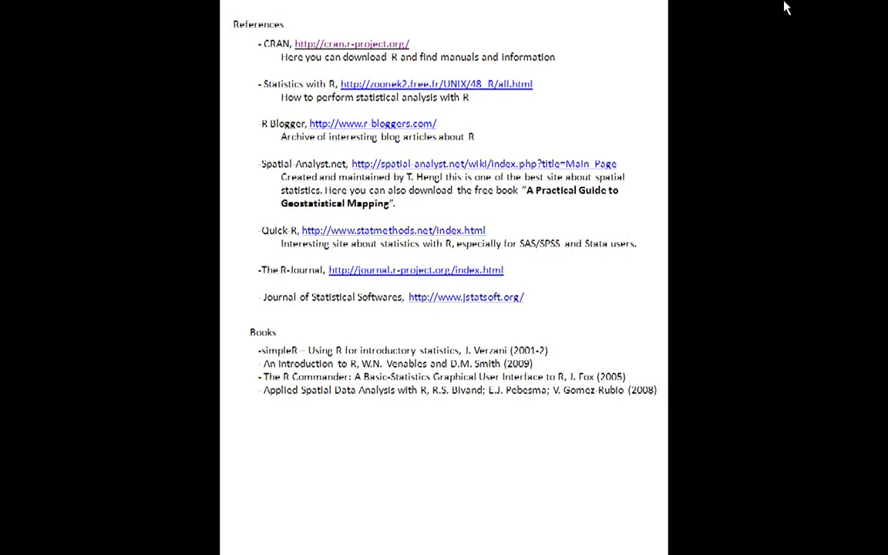
pyautogui.press('Escape')
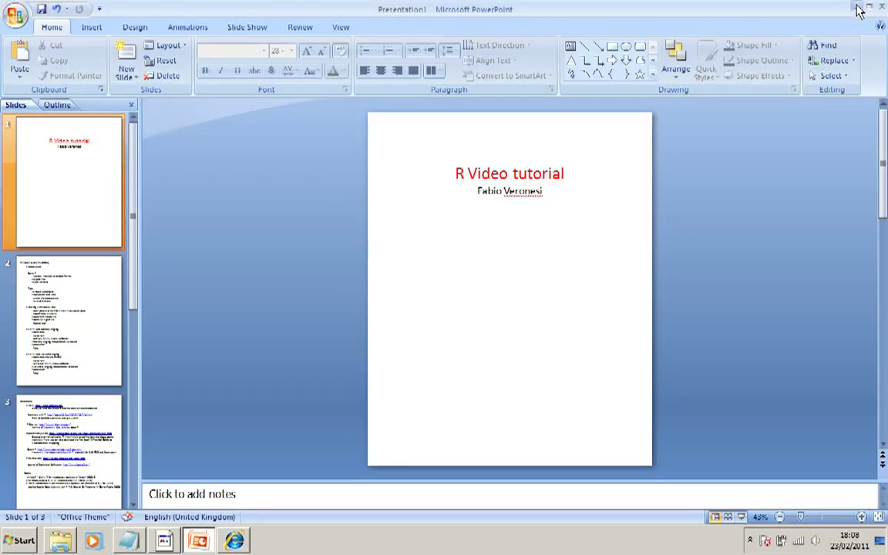
pyautogui.click(858, 9)
# Launch R 2.12.1 and start Packages > Install package(s), bringing up the CRAN mirror list.
pyautogui.doubleClick(77, 27)
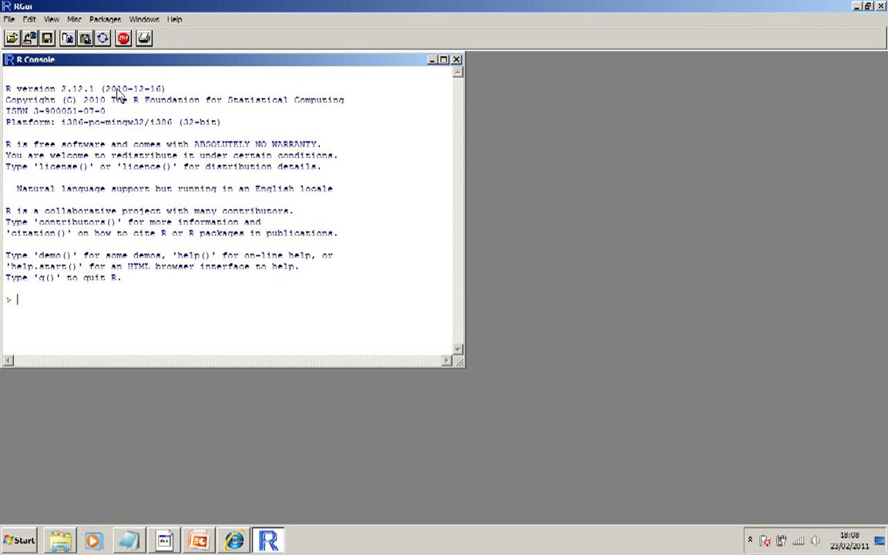
pyautogui.click(108, 20)
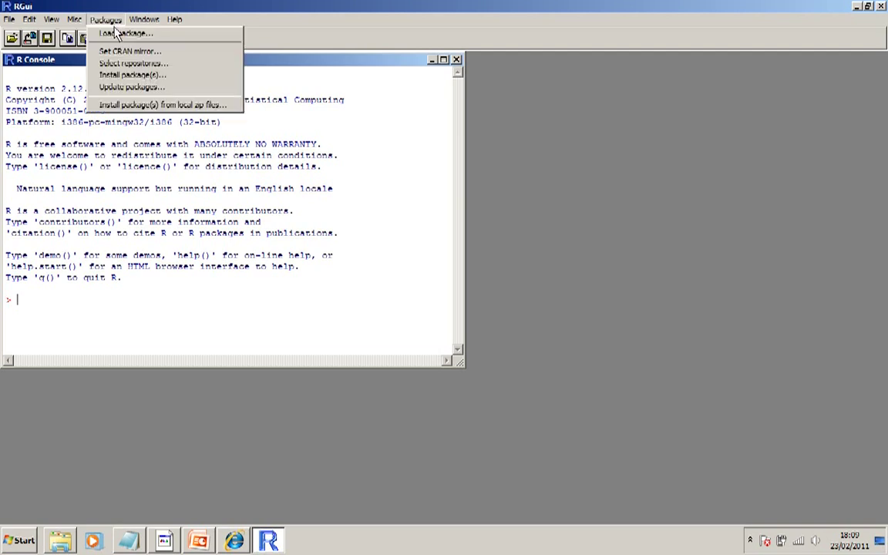
pyautogui.click(118, 70)
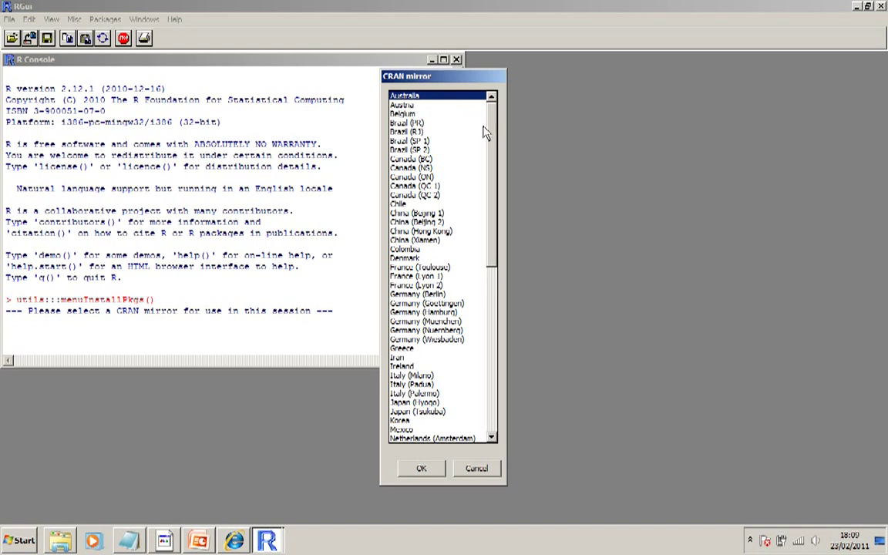
pyautogui.moveTo(494, 132); pyautogui.dragTo(502, 280)
# Select the UK (Bristol) CRAN mirror and confirm it.
pyautogui.click(415, 321)
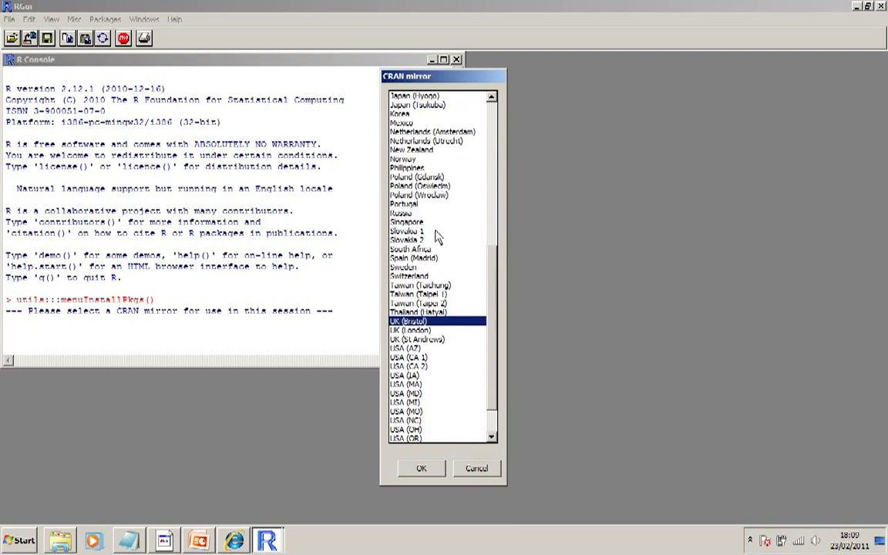
pyautogui.click(422, 471)
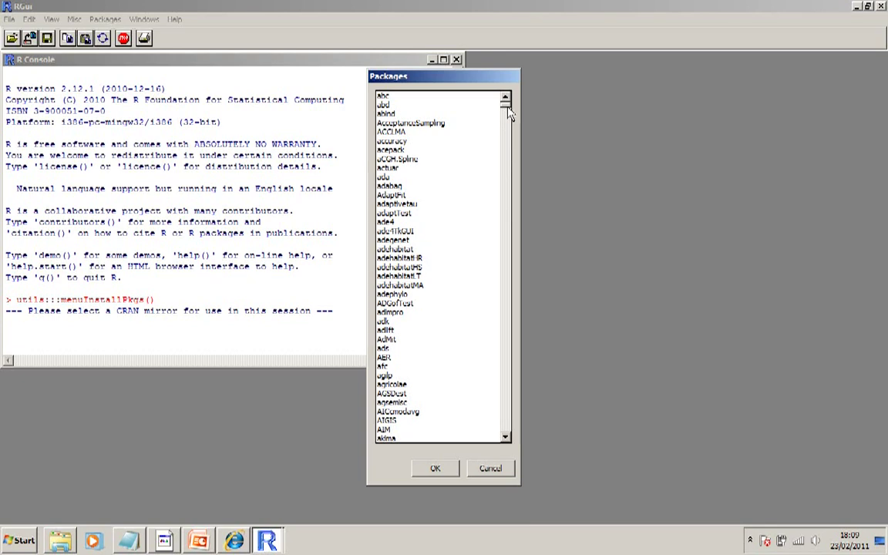
# Scroll the CRAN package list, select Rcmdr and confirm installing it.
pyautogui.moveTo(508, 108); pyautogui.dragTo(509, 248)
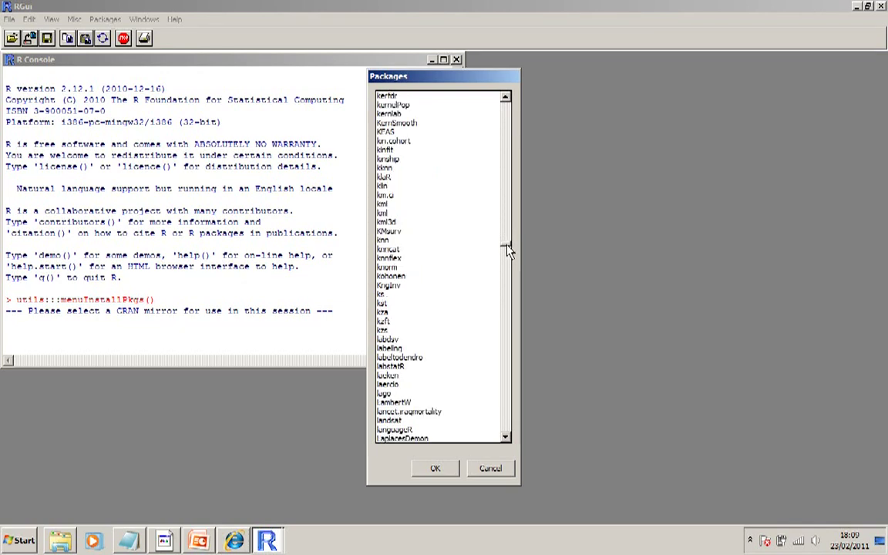
pyautogui.moveTo(507, 253); pyautogui.dragTo(515, 337)
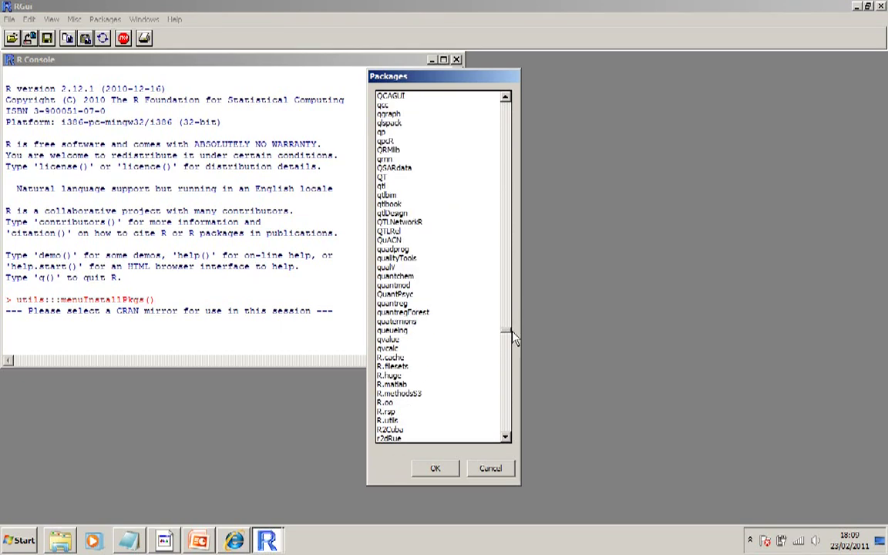
pyautogui.scroll(-2, 515, 340)
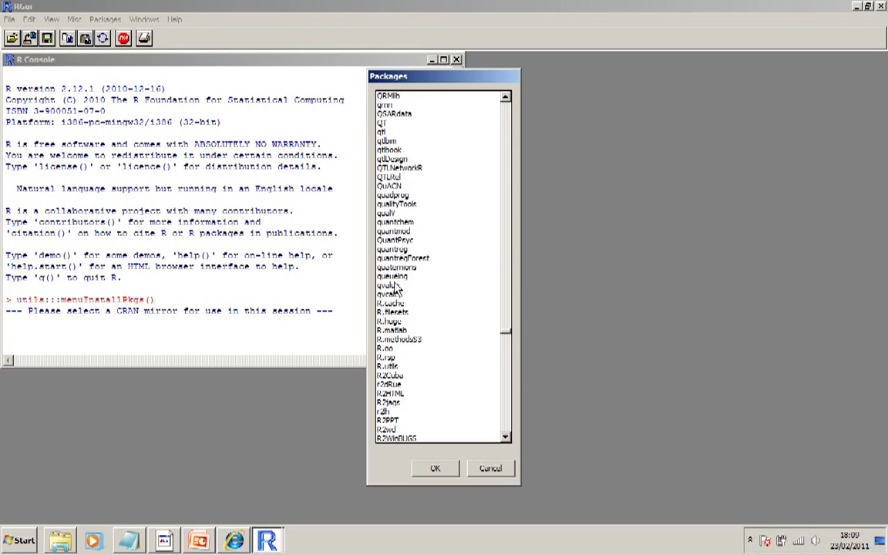
pyautogui.click(507, 439)
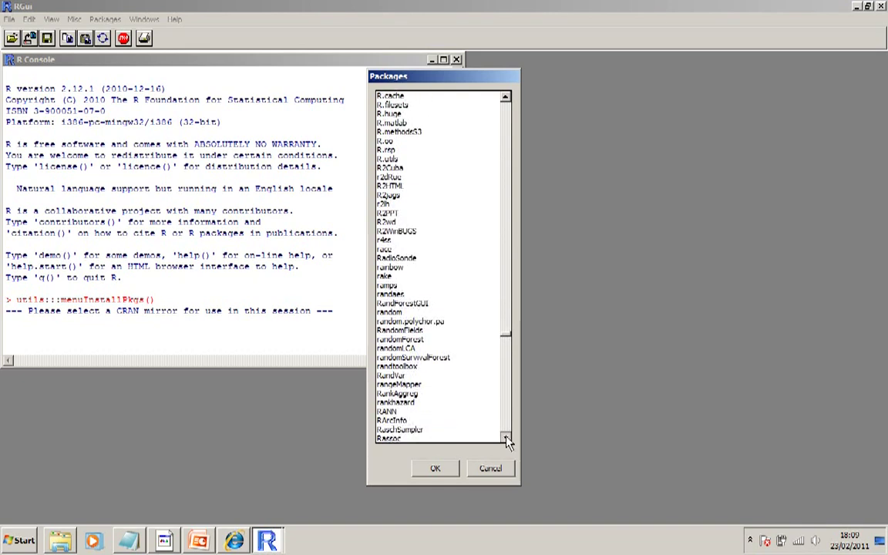
pyautogui.click(507, 439)
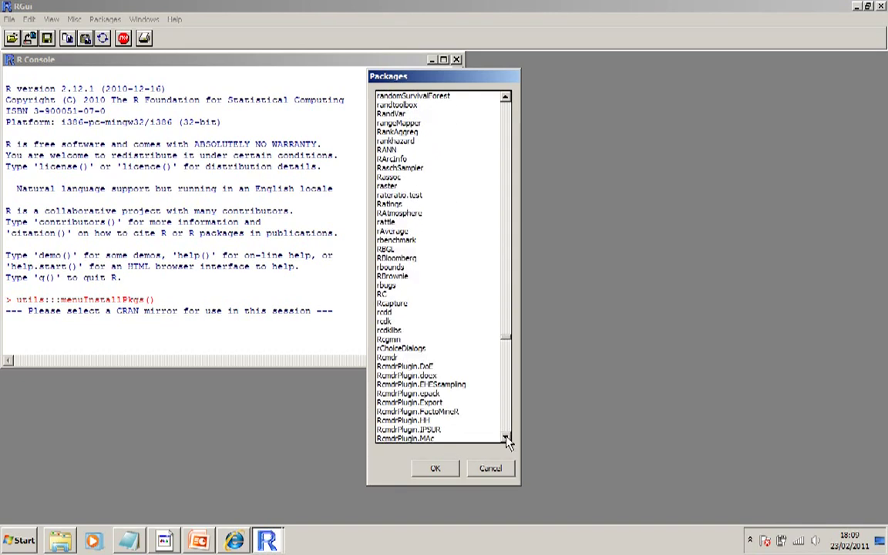
pyautogui.click(385, 357)
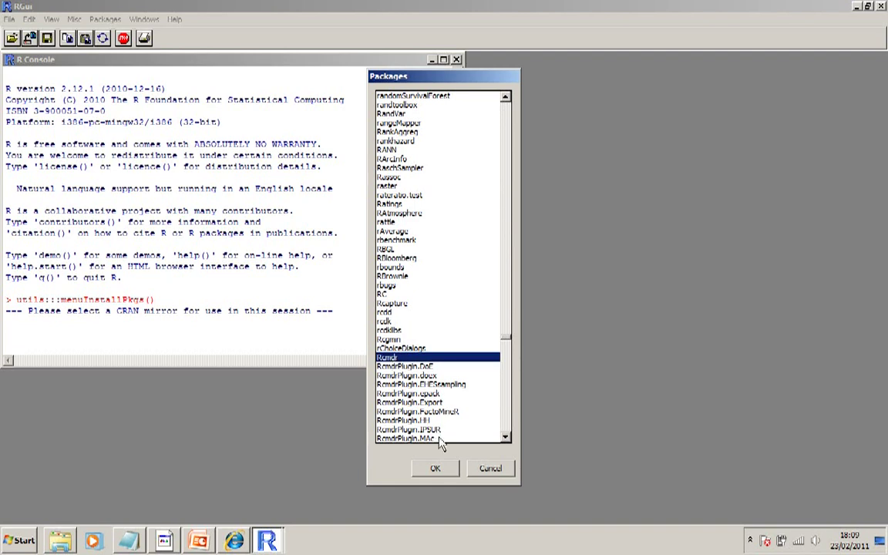
pyautogui.click(436, 469)
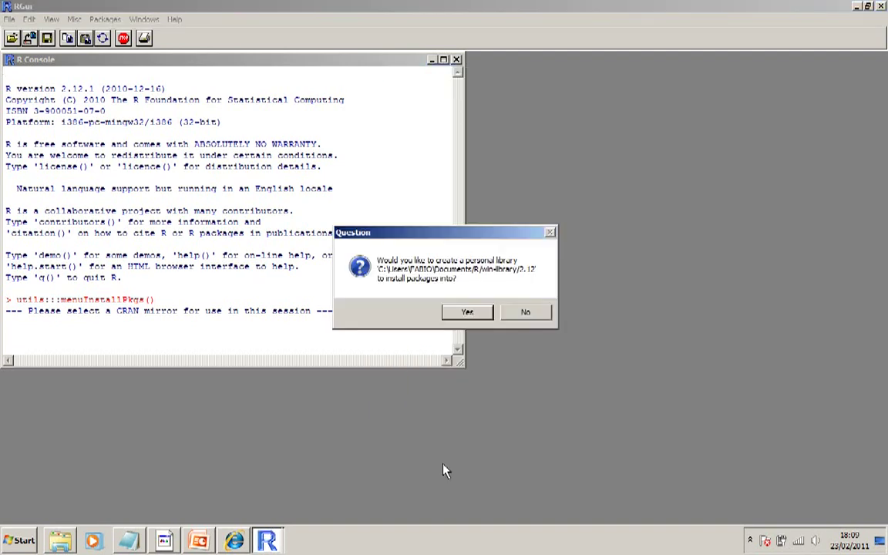
# Agree to create a personal library so Rcmdr and car download and install.
pyautogui.click(469, 313)
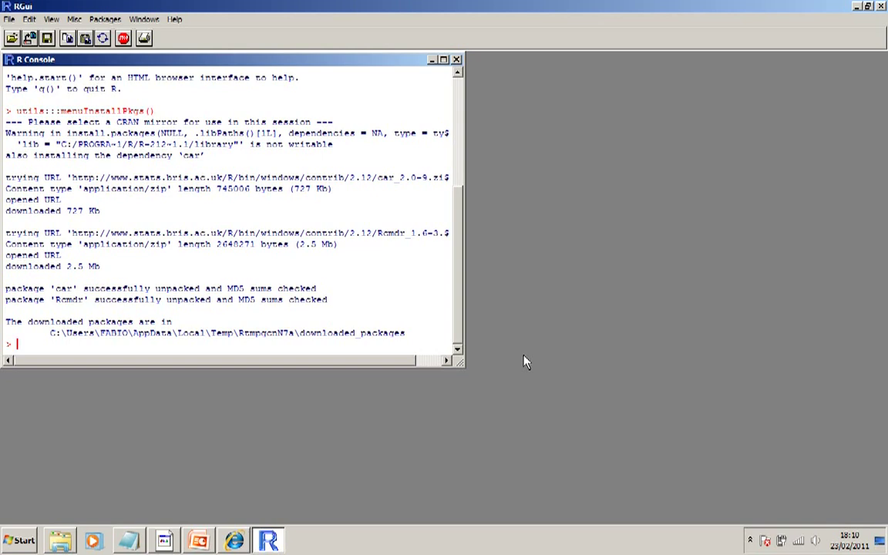
# Load the Rcmdr package from the Packages > Load package list.
pyautogui.click(103, 20)
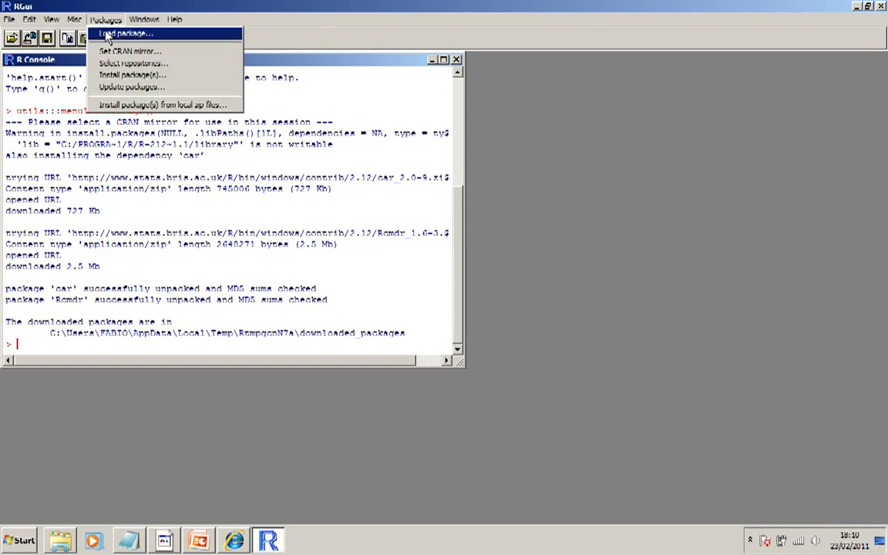
pyautogui.click(95, 31)
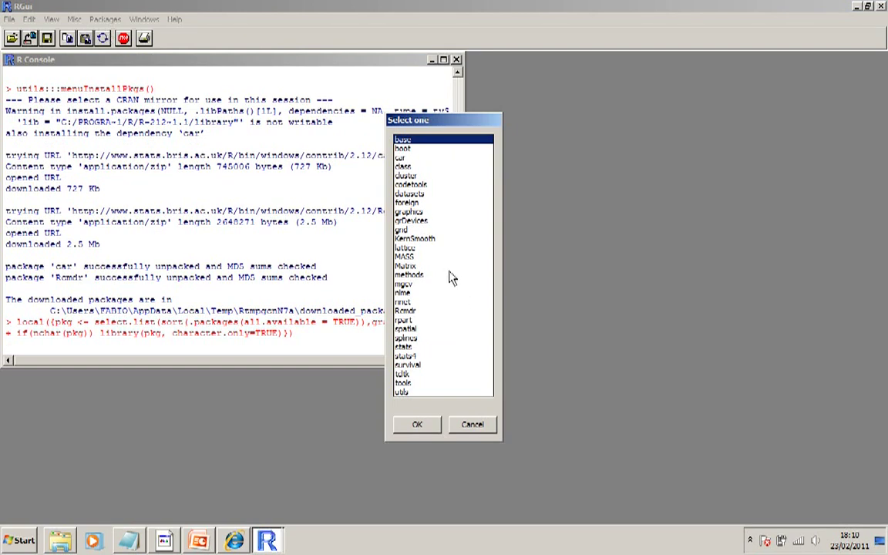
pyautogui.click(420, 311)
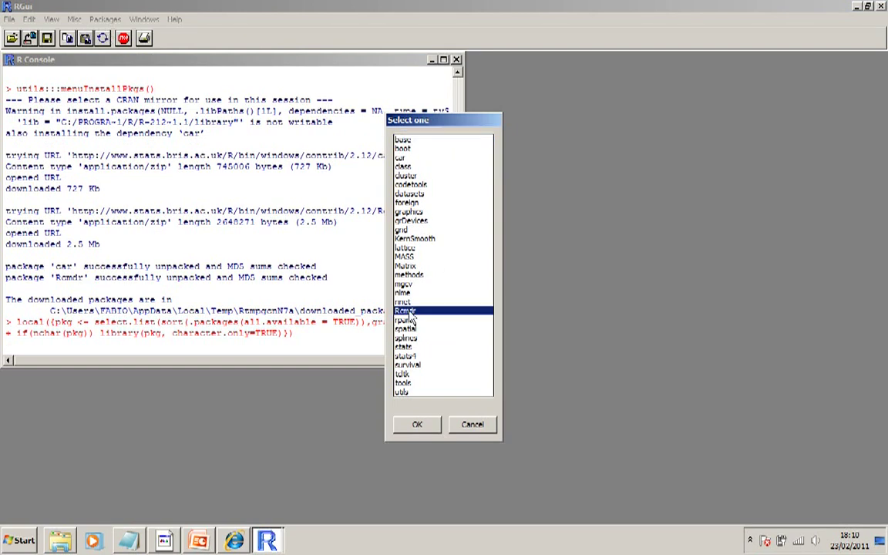
pyautogui.click(421, 424)
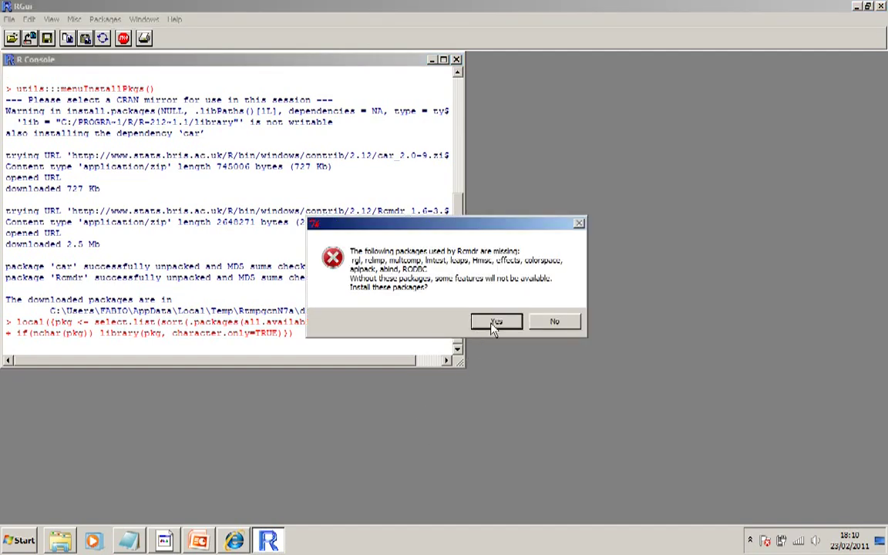
# Agree to install Rcmdr's missing supporting packages from CRAN.
pyautogui.click(495, 323)
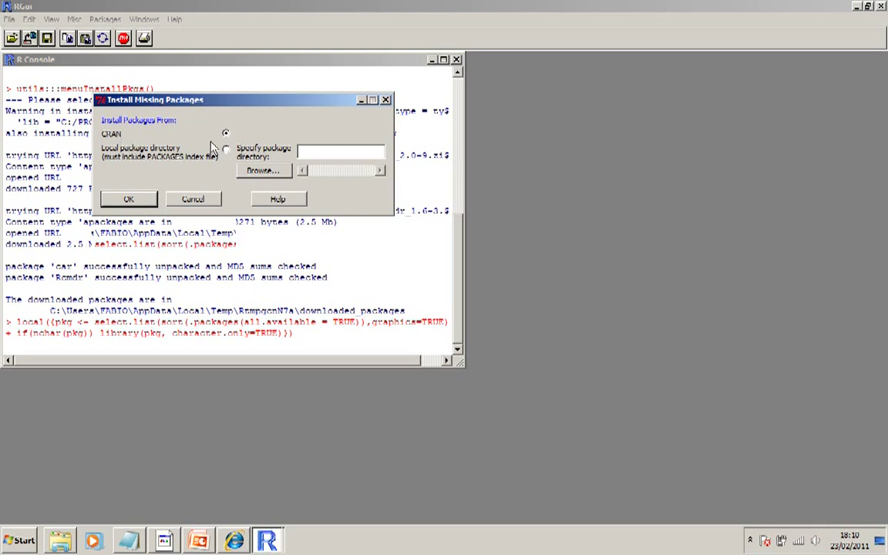
pyautogui.click(130, 199)
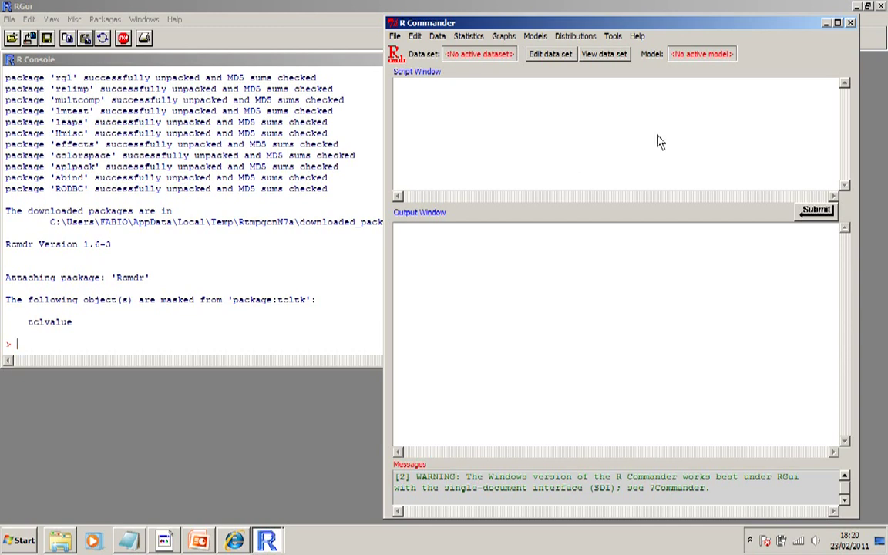
# Maximize the R Commander main window using its title-bar Maximize button.
pyautogui.click(839, 23)
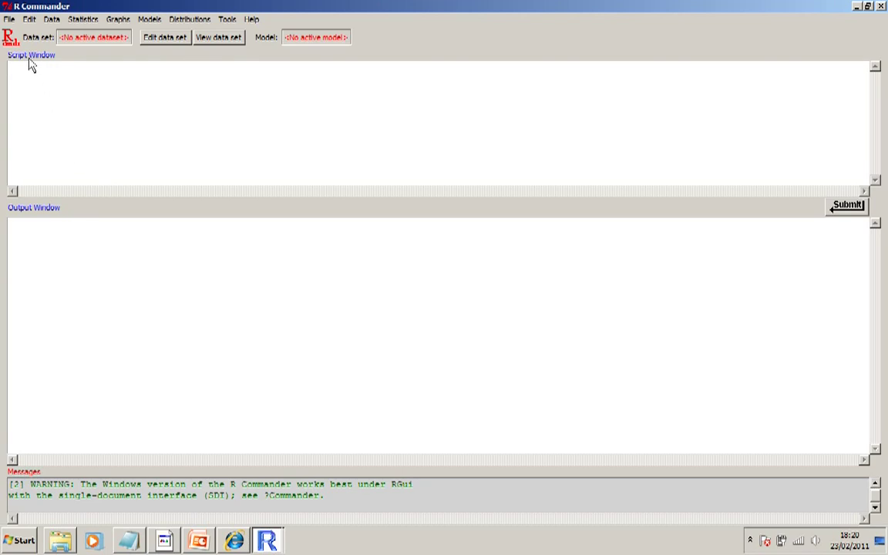
# Open the File menu and browse across the R Commander menu bar to Models.
pyautogui.click(10, 20)
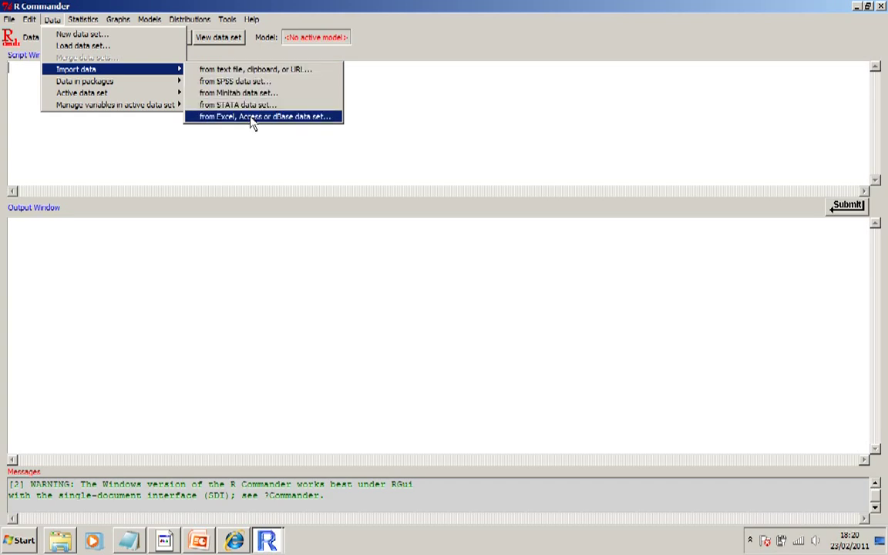
pyautogui.moveTo(150, 19)
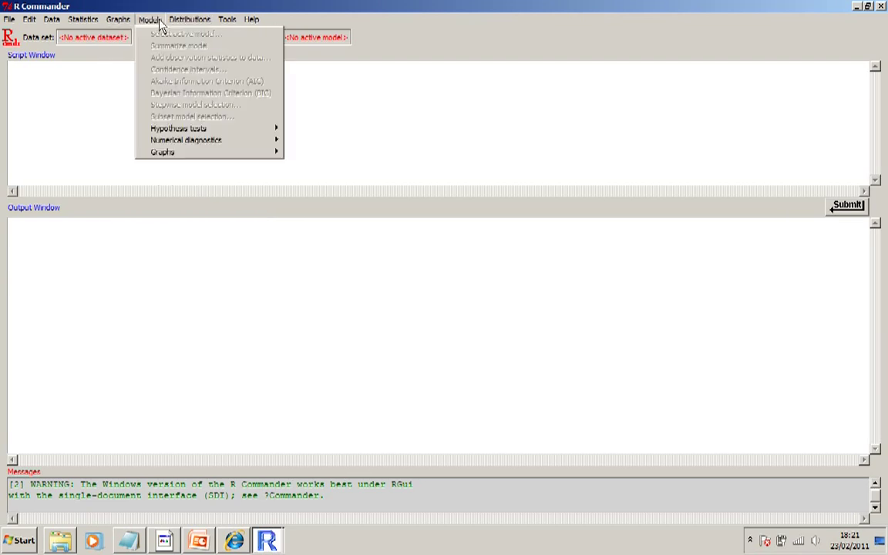
# Browse the Models, Help, Data and Graphs menus, then close them and focus the Script Window.
pyautogui.click(299, 21)
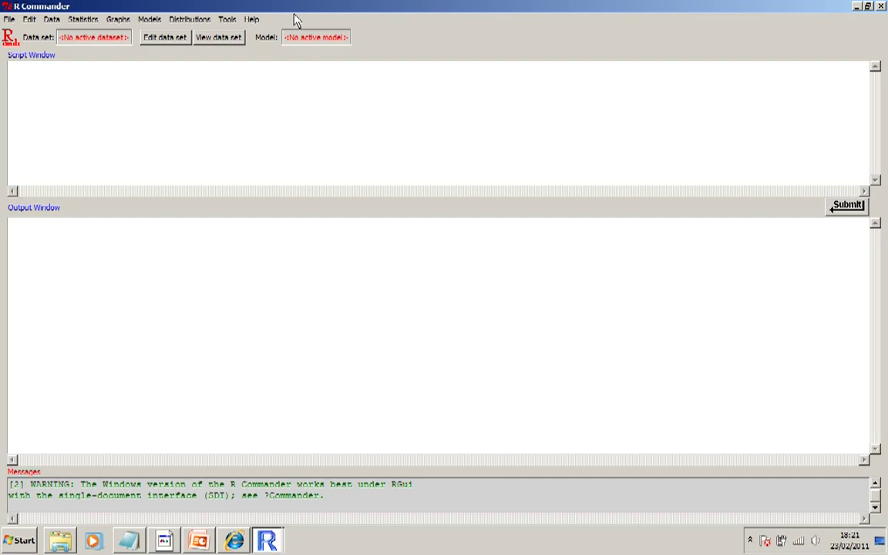
pyautogui.click(54, 21)
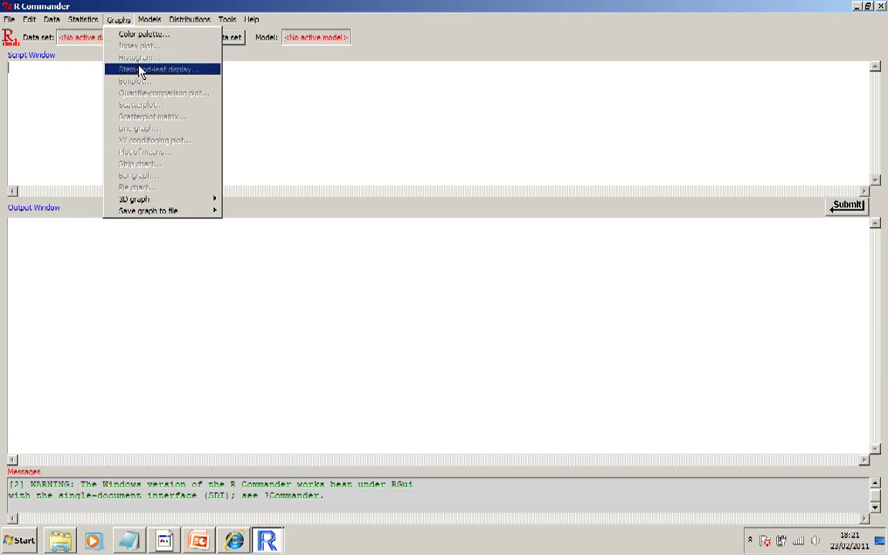
pyautogui.click(429, 41)
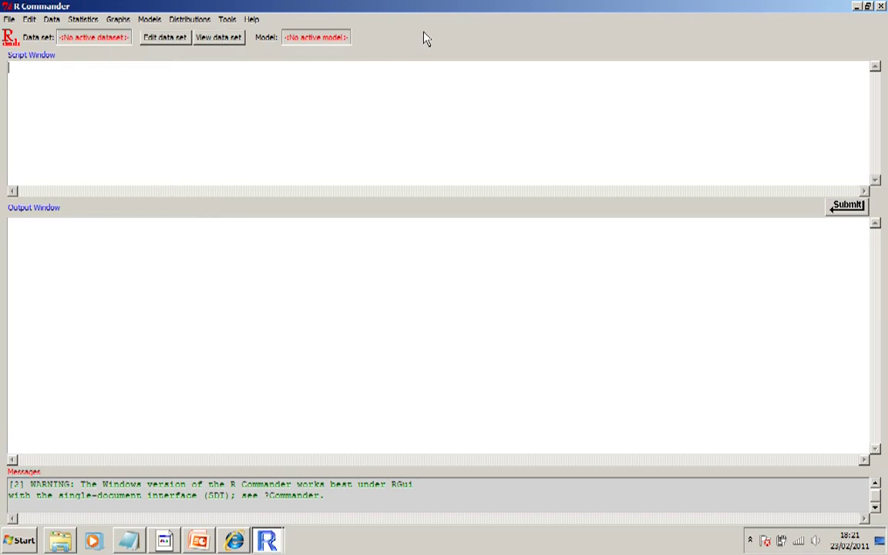
pyautogui.click(387, 110)
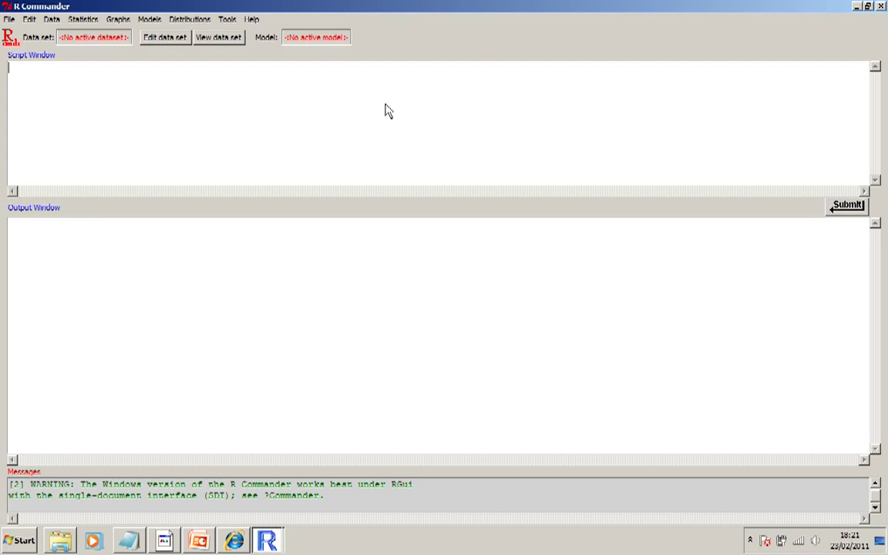